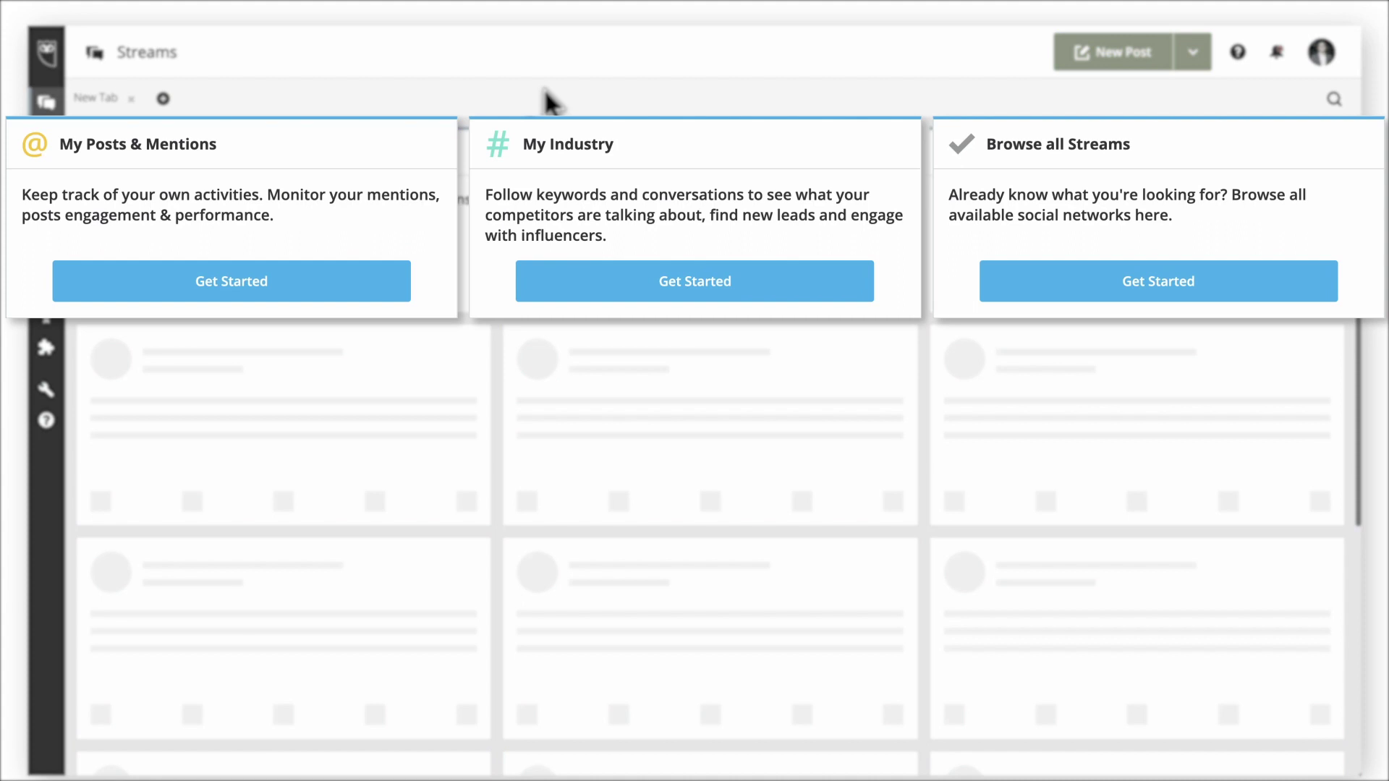
Set up My Posts & Mentions streams for each network, leaving out LinkedIn, and add them to the dashboard.
left_click(226, 282)
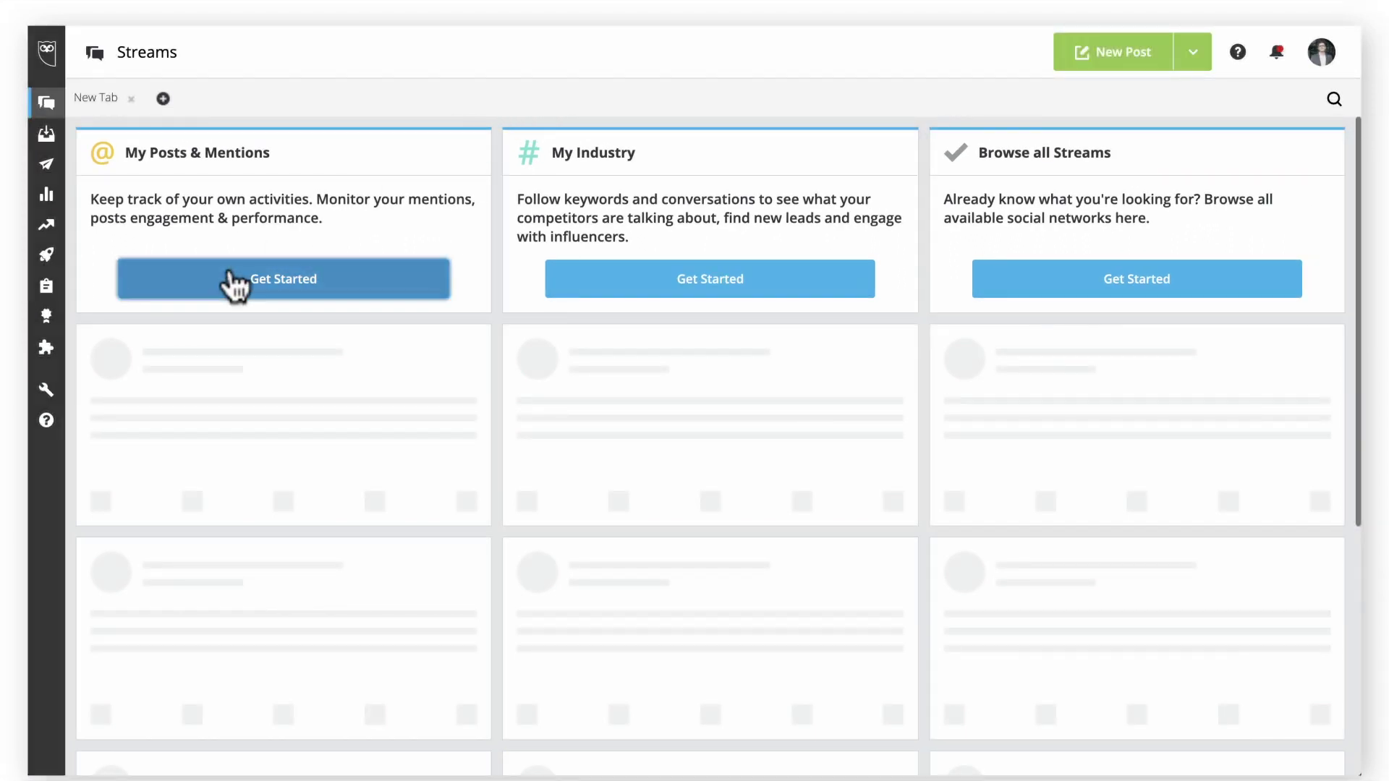
left_click(1183, 201)
left_click(1169, 676)
left_click(1167, 673)
left_click(1167, 673)
left_click(1167, 673)
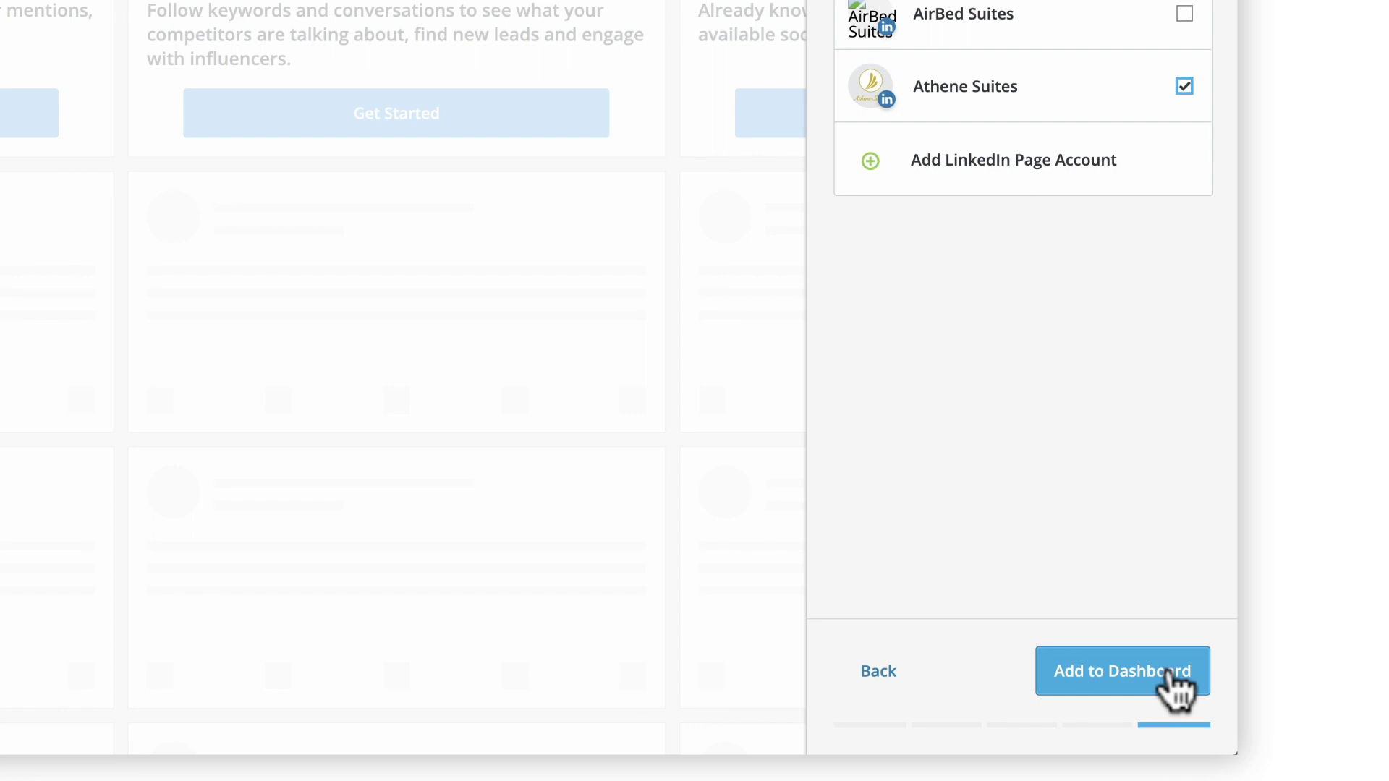
left_click(1173, 684)
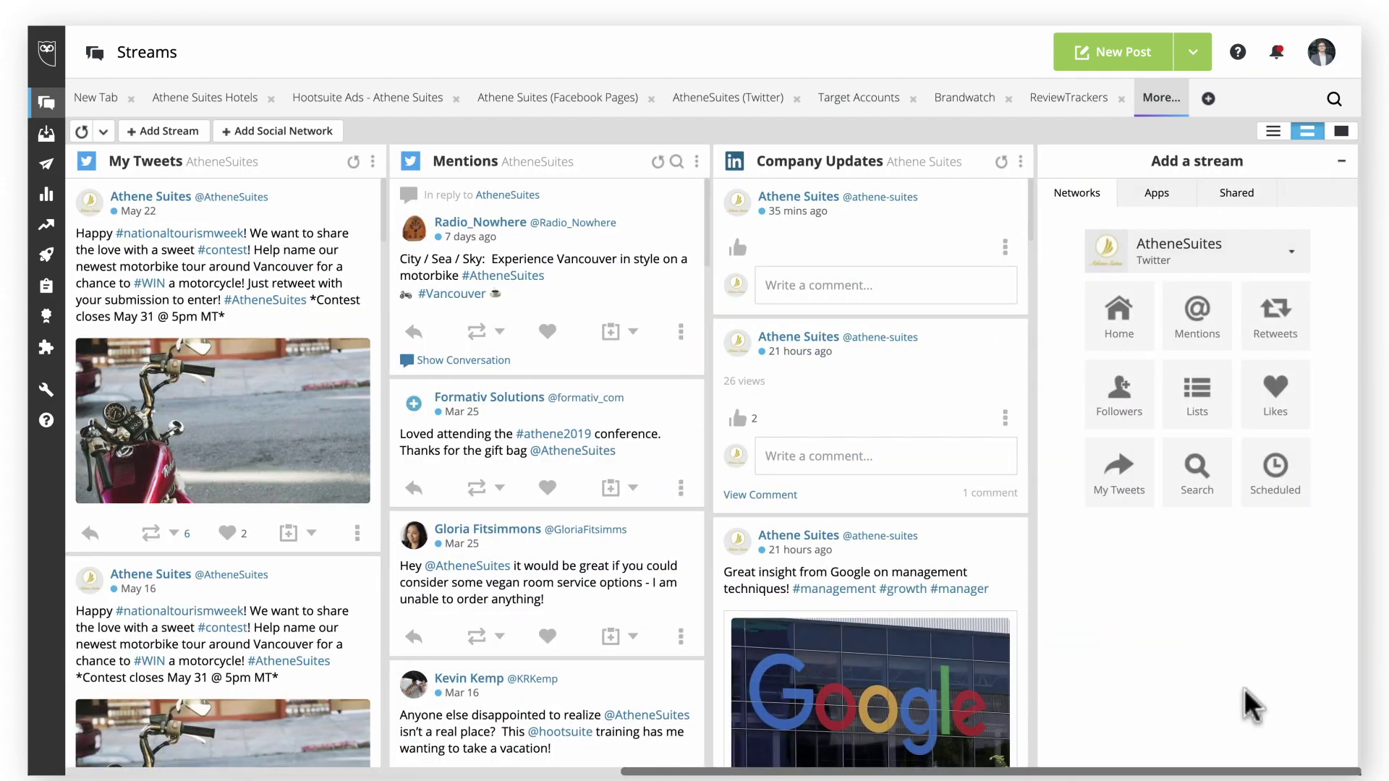
Add a My Tweets stream for AtheneSuites and start an Instagram hashtag search for athenesuites.
left_click(1136, 488)
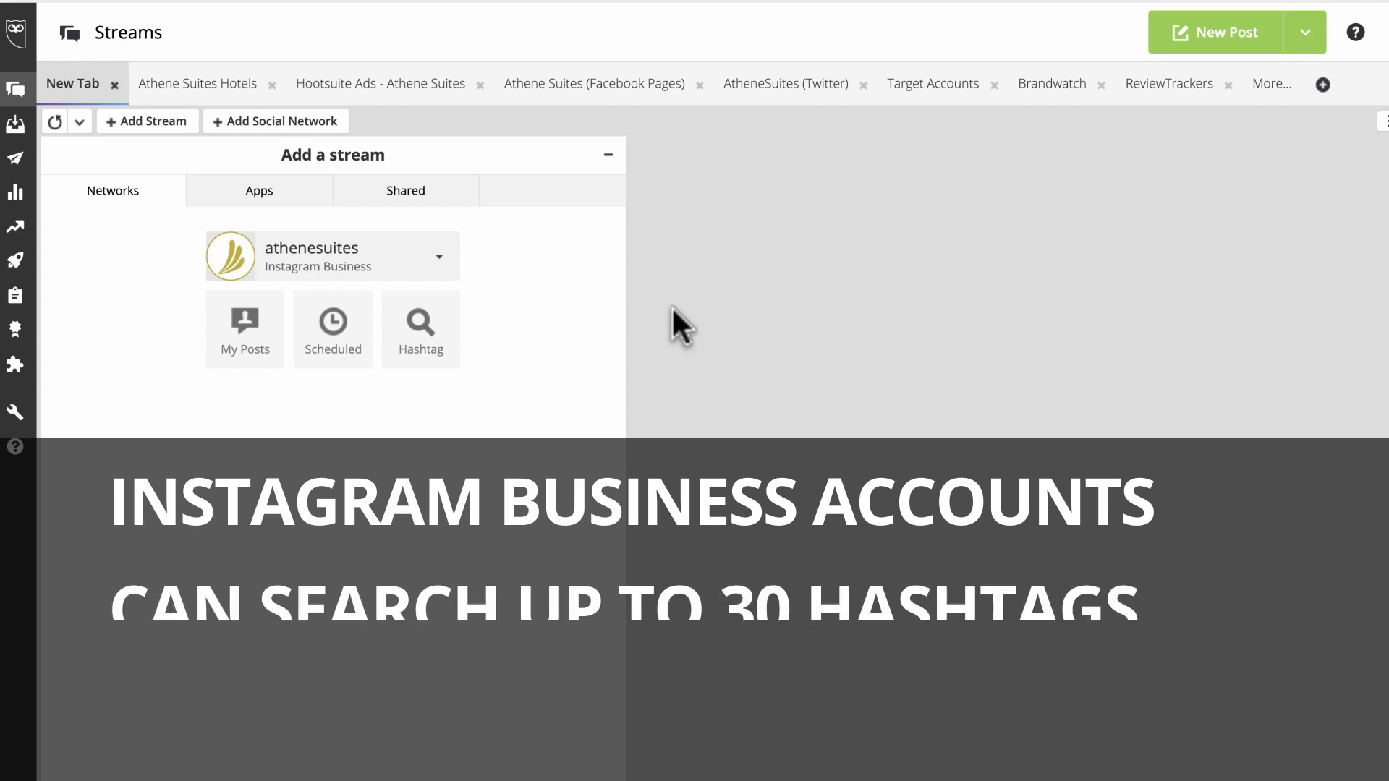
left_click(437, 337)
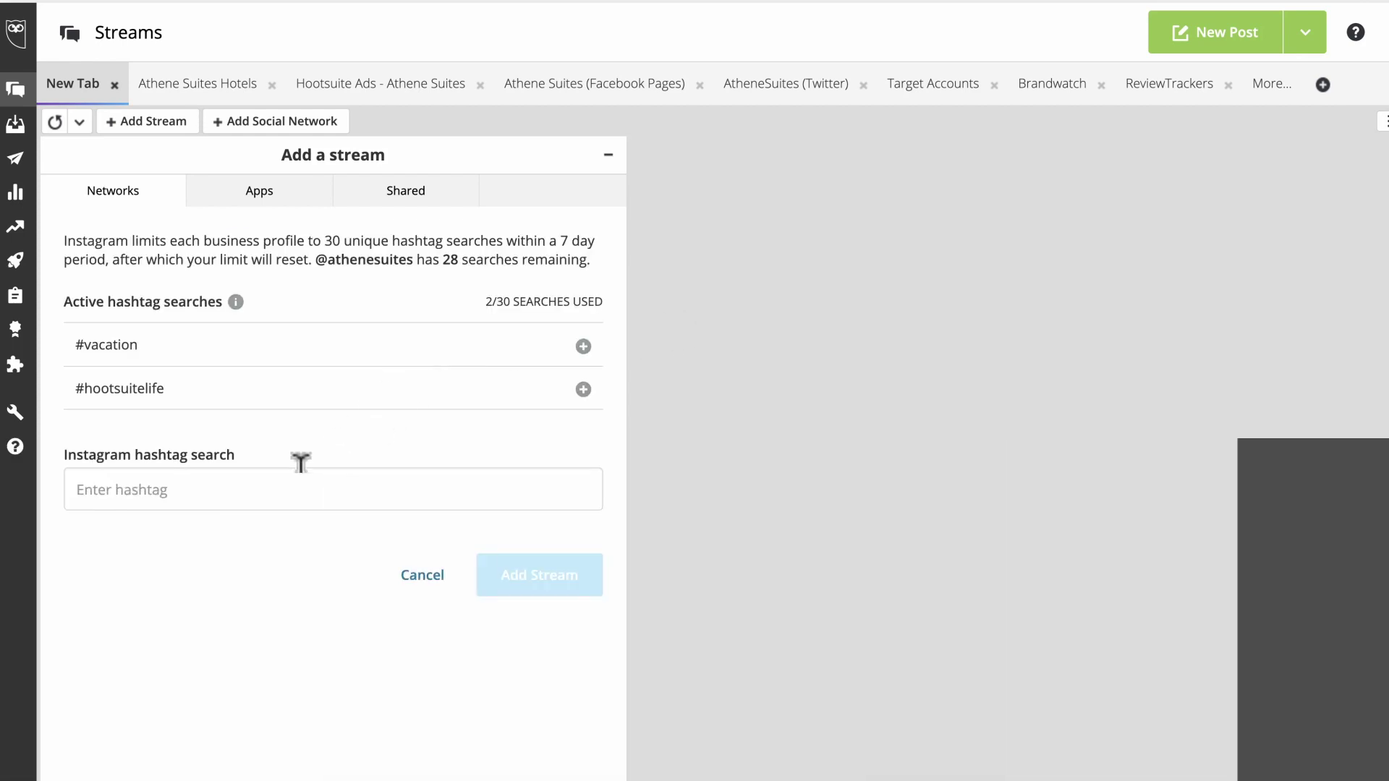
Add an Instagram hashtag stream for #Vacation.
left_click(285, 474)
type("Vacation")
left_click(521, 575)
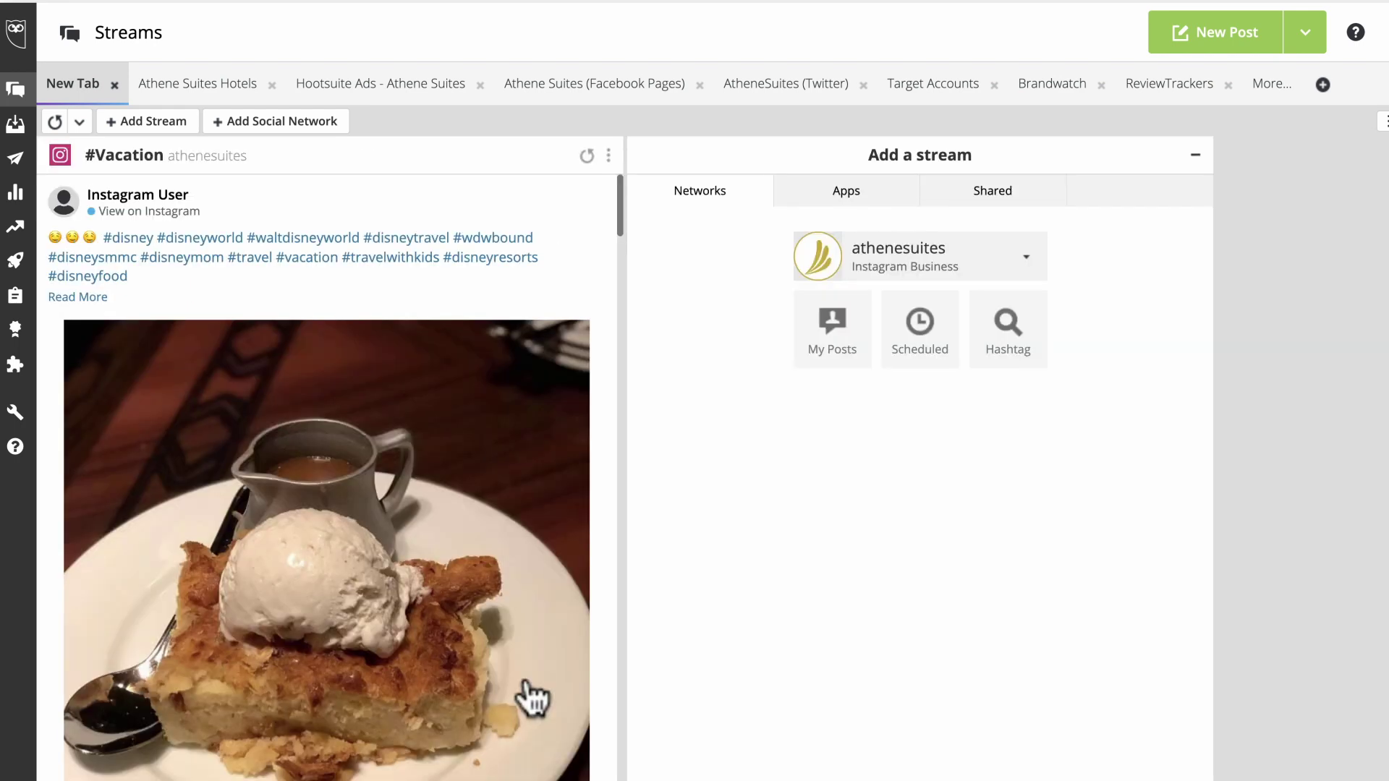
Add a Pinnacle Hotel Harbourfront Facebook page stream using the Athene Suites Facebook Page.
left_click(1026, 256)
type("athene")
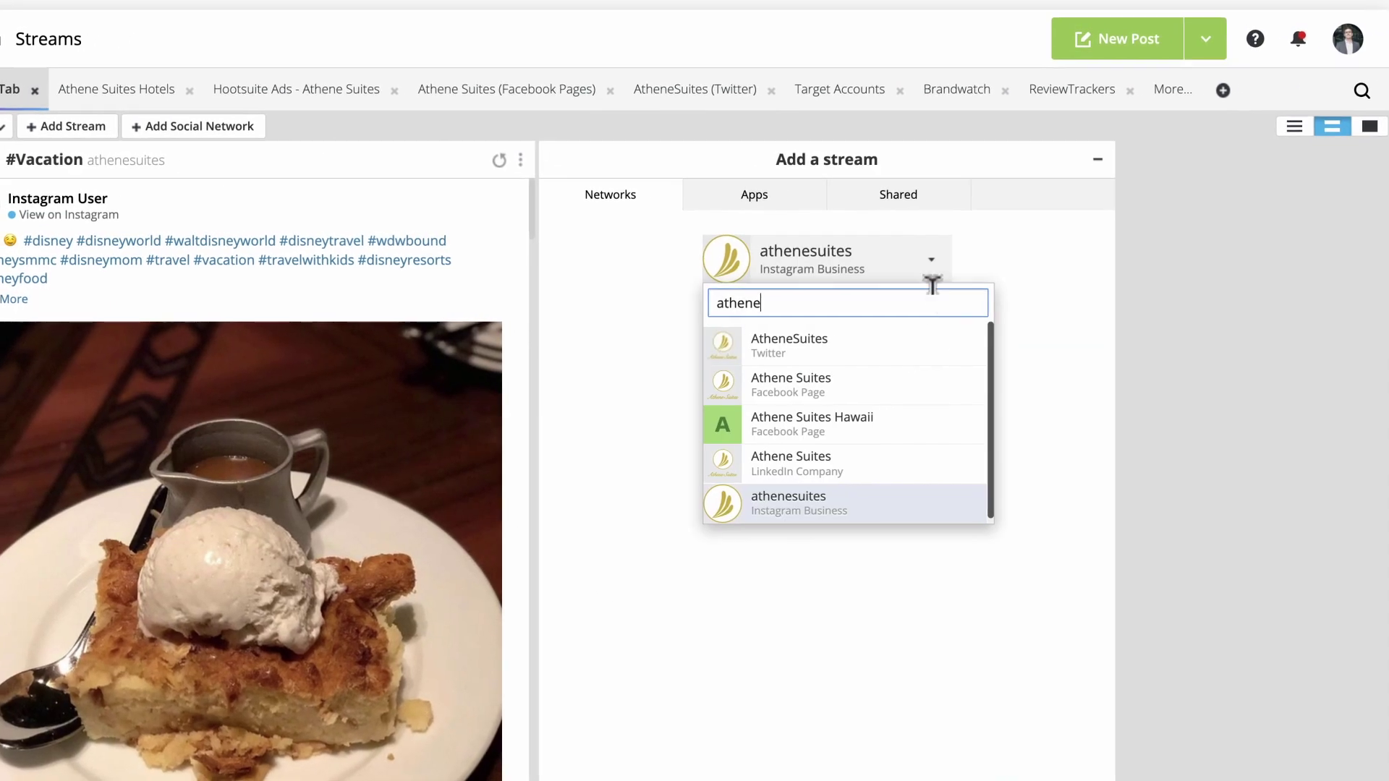
left_click(890, 381)
left_click(893, 432)
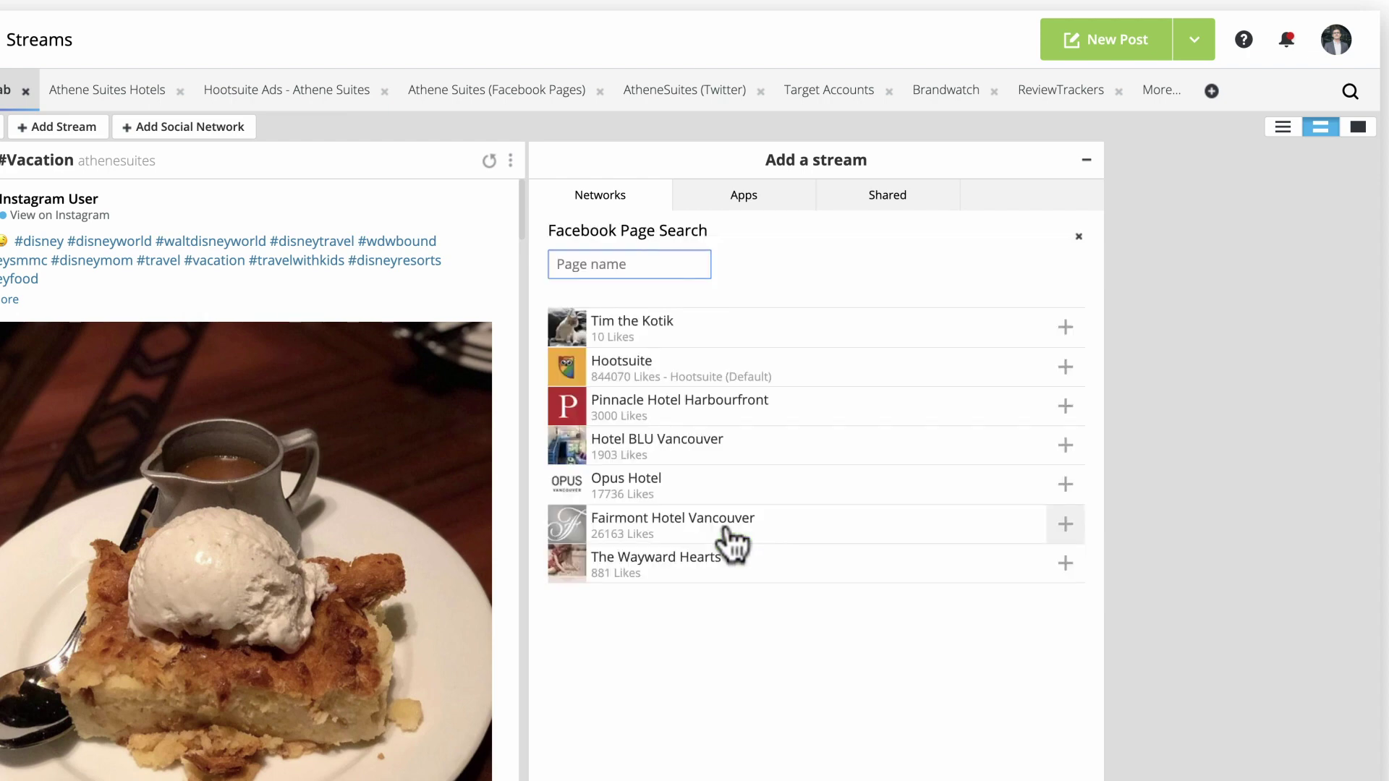
left_click(673, 408)
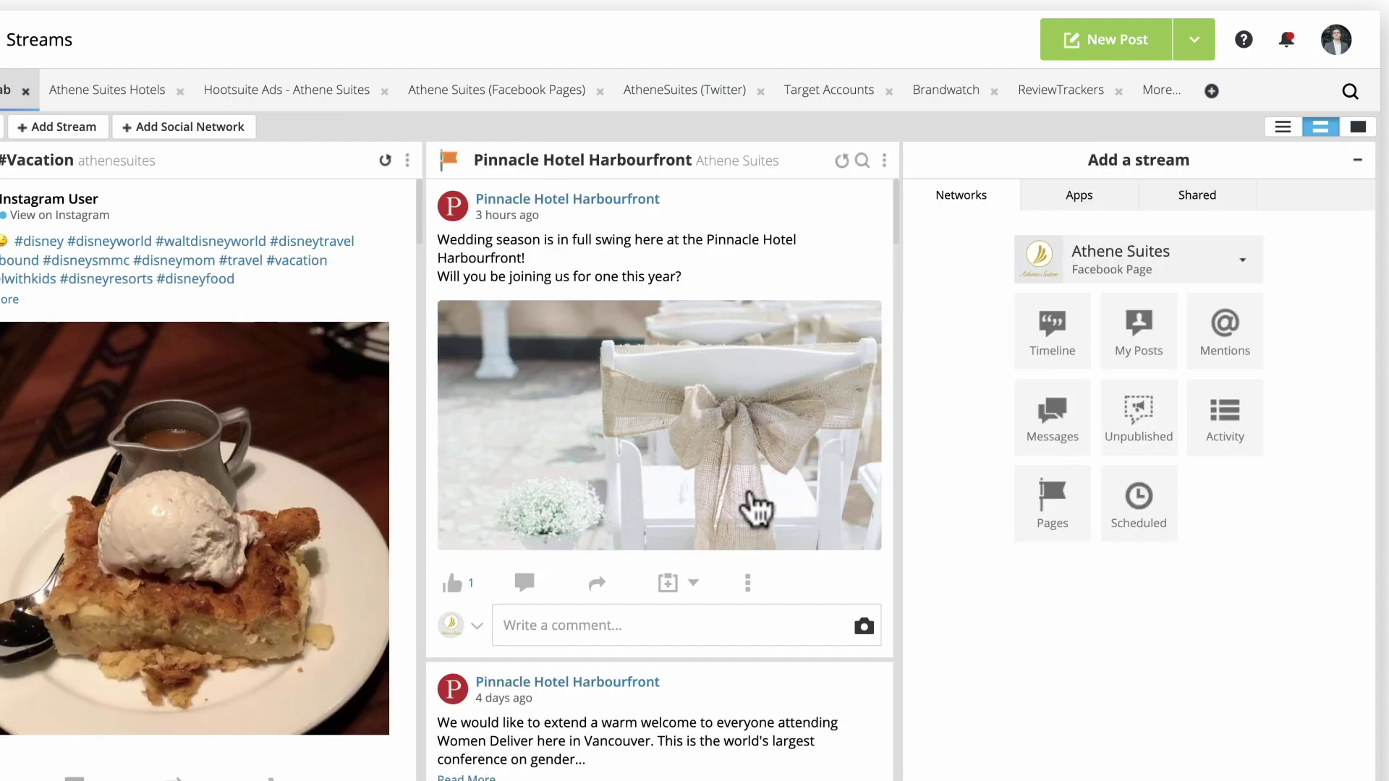
Add a Twitter search stream for vacation "love it" from the AtheneSuites account.
left_click(1187, 269)
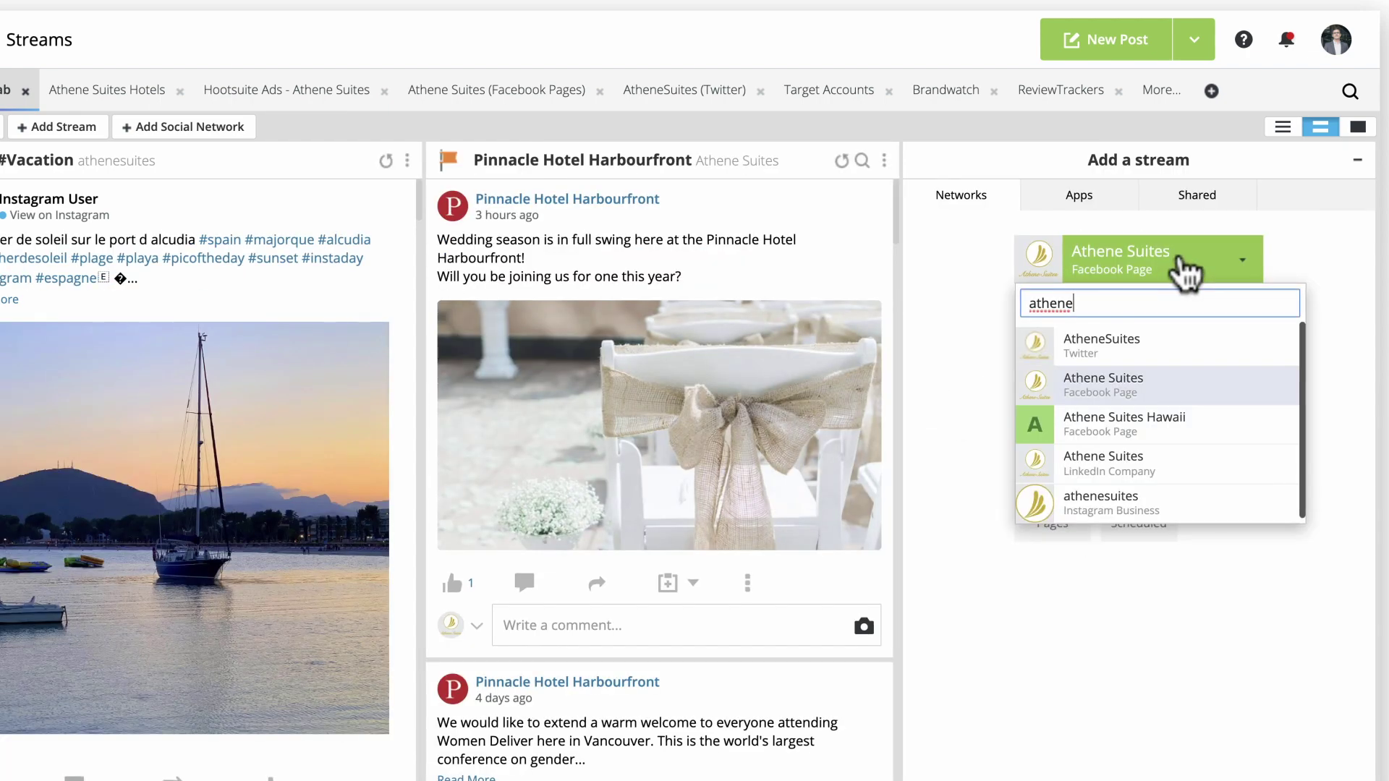
left_click(1129, 346)
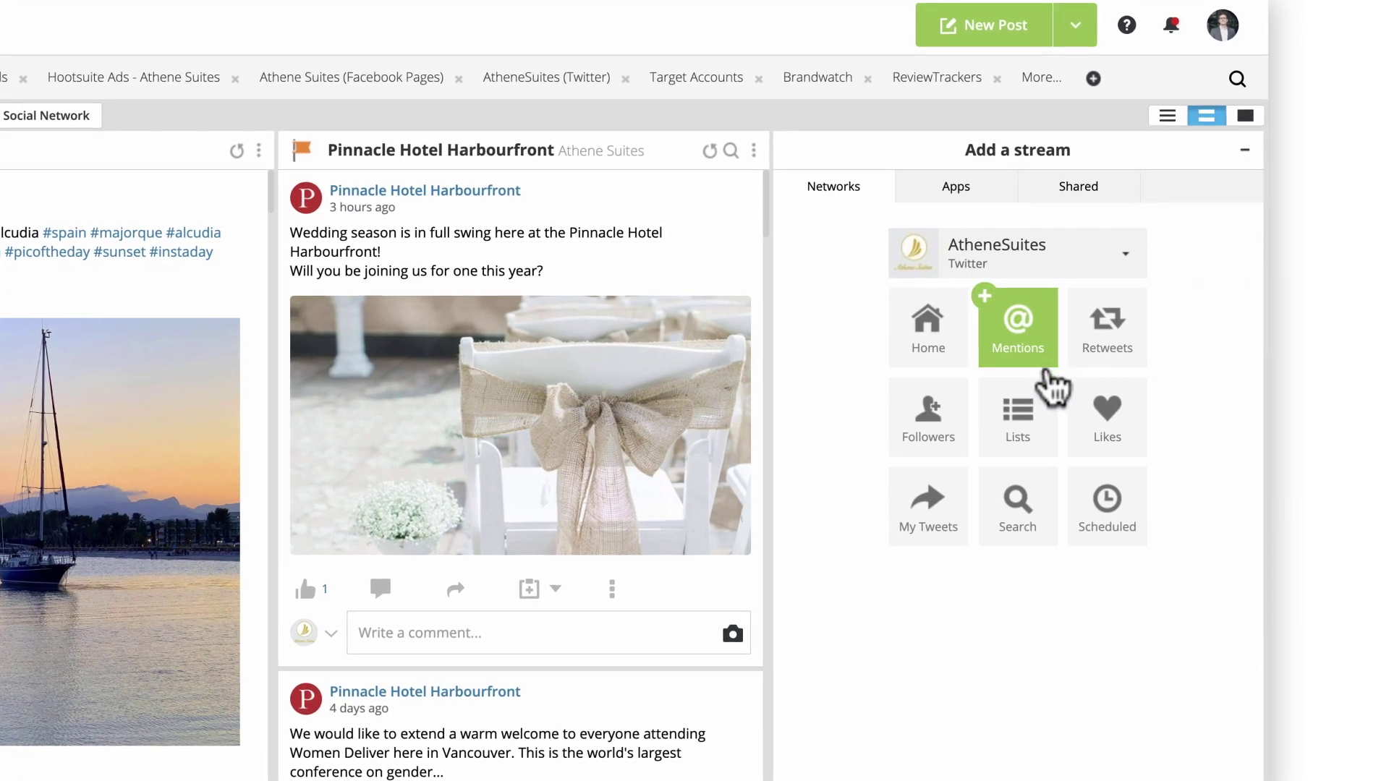
left_click(1020, 506)
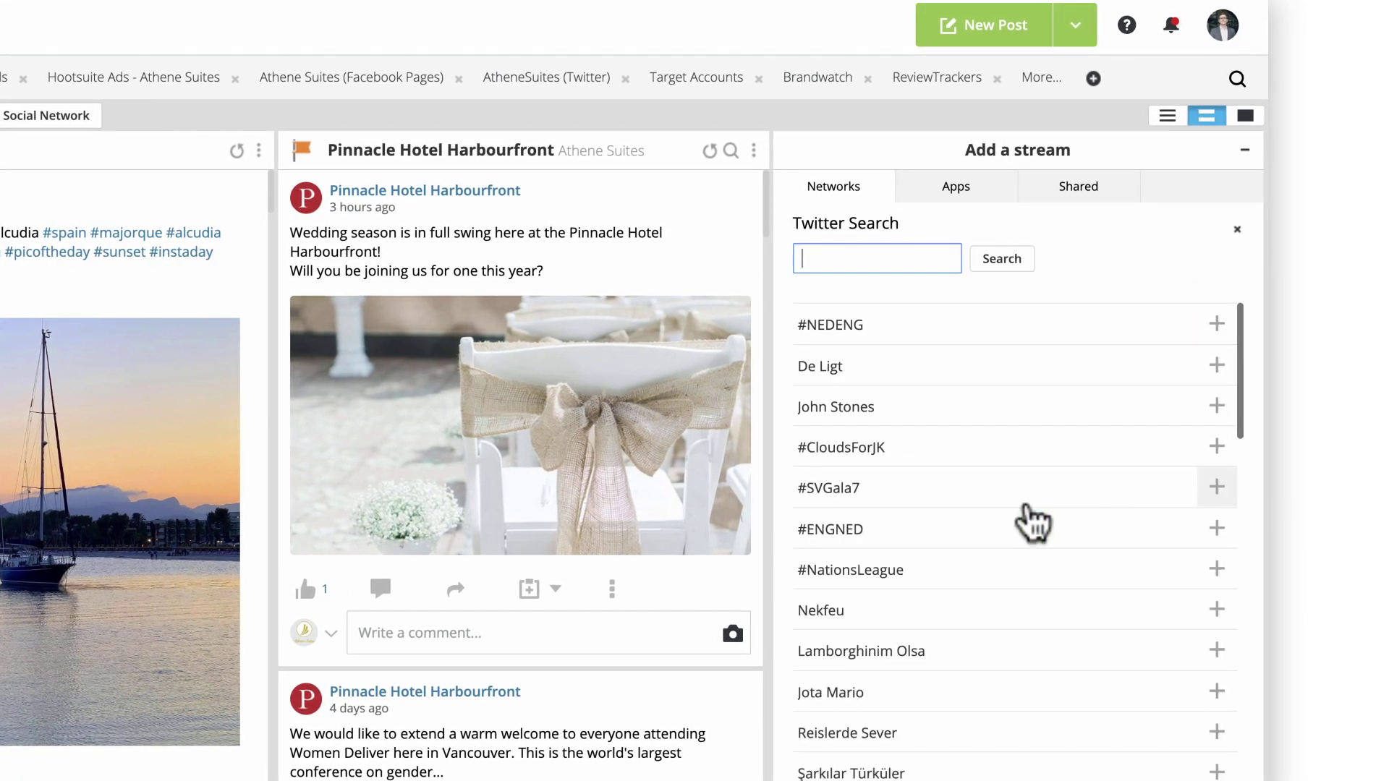
type("Athene Suites")
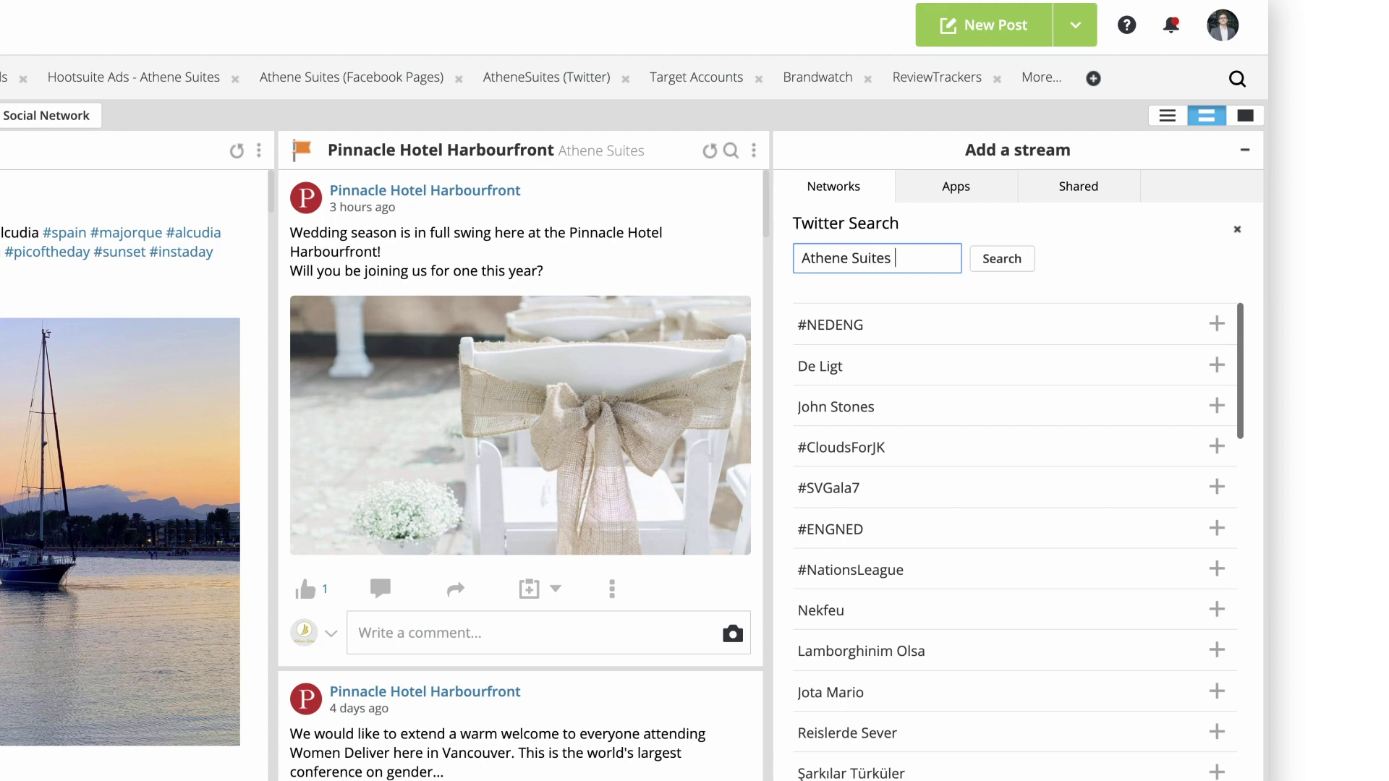
type(" \"Love")
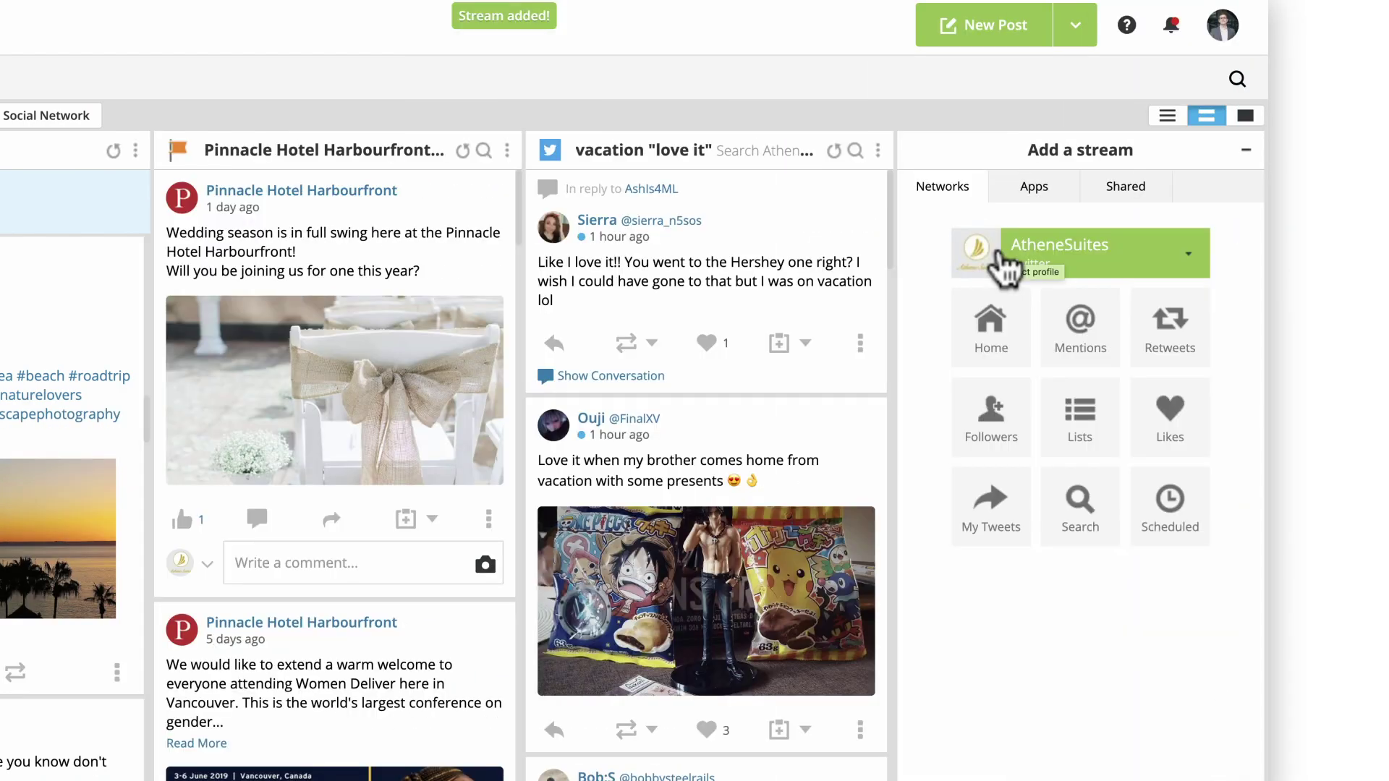
left_click(878, 150)
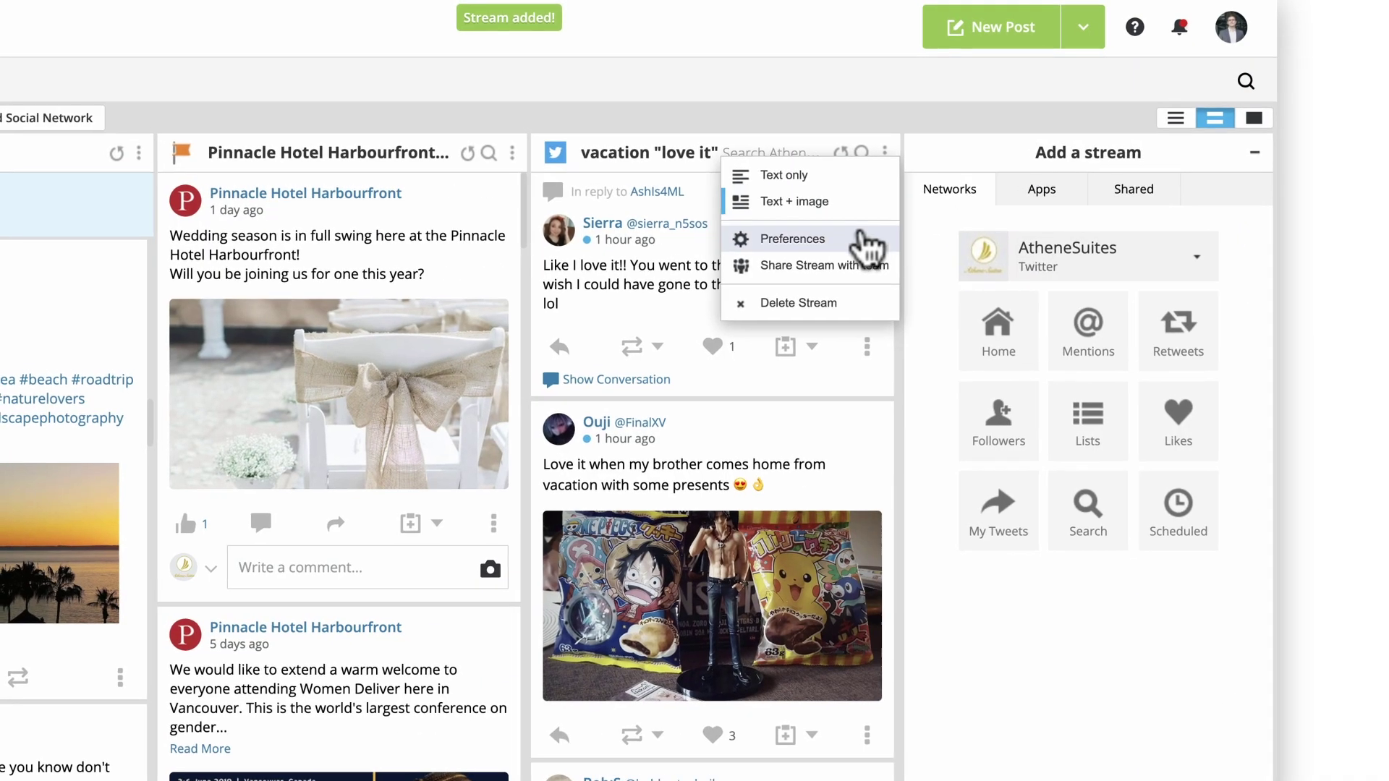
Shorten the stream's search query to just vacation by removing "love it".
left_click(869, 242)
left_click_drag(688, 358, 626, 358)
key("BackSpace")
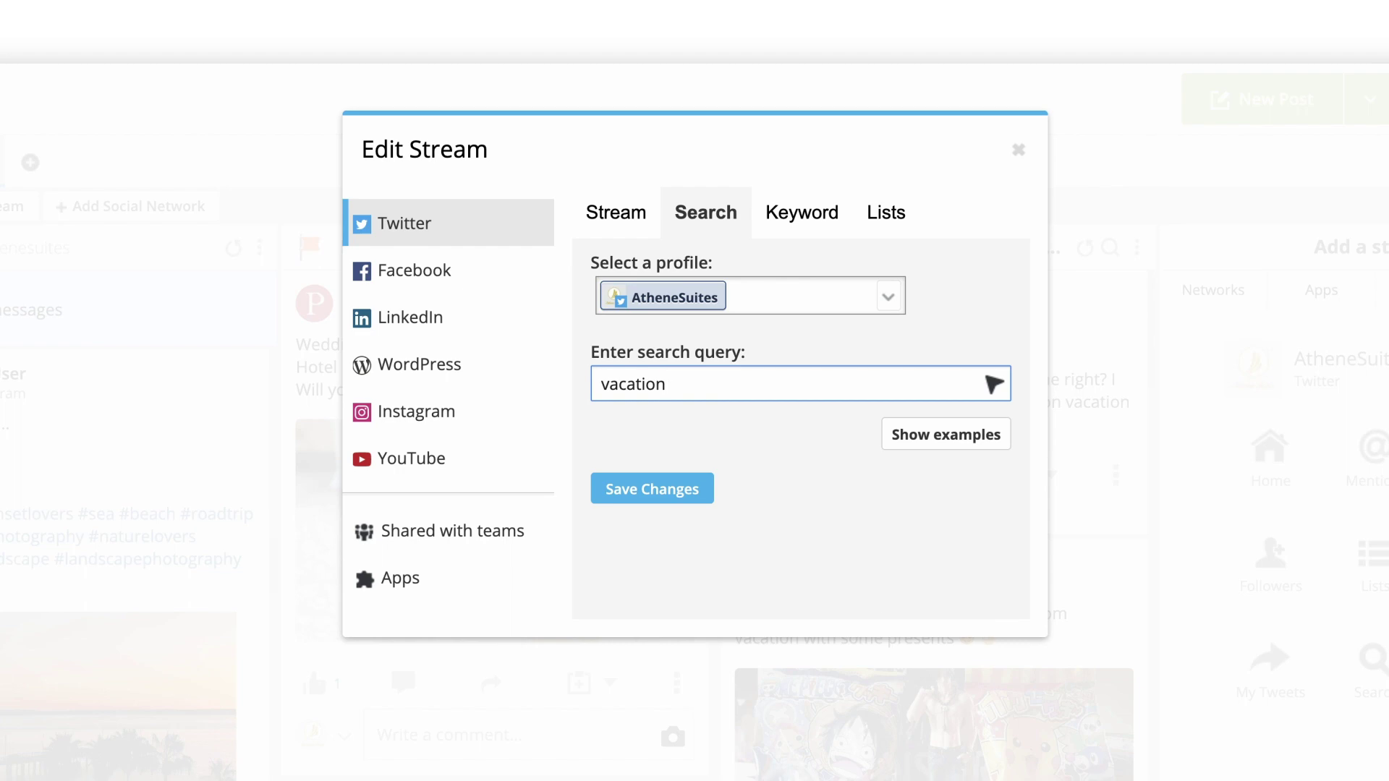
left_click(652, 490)
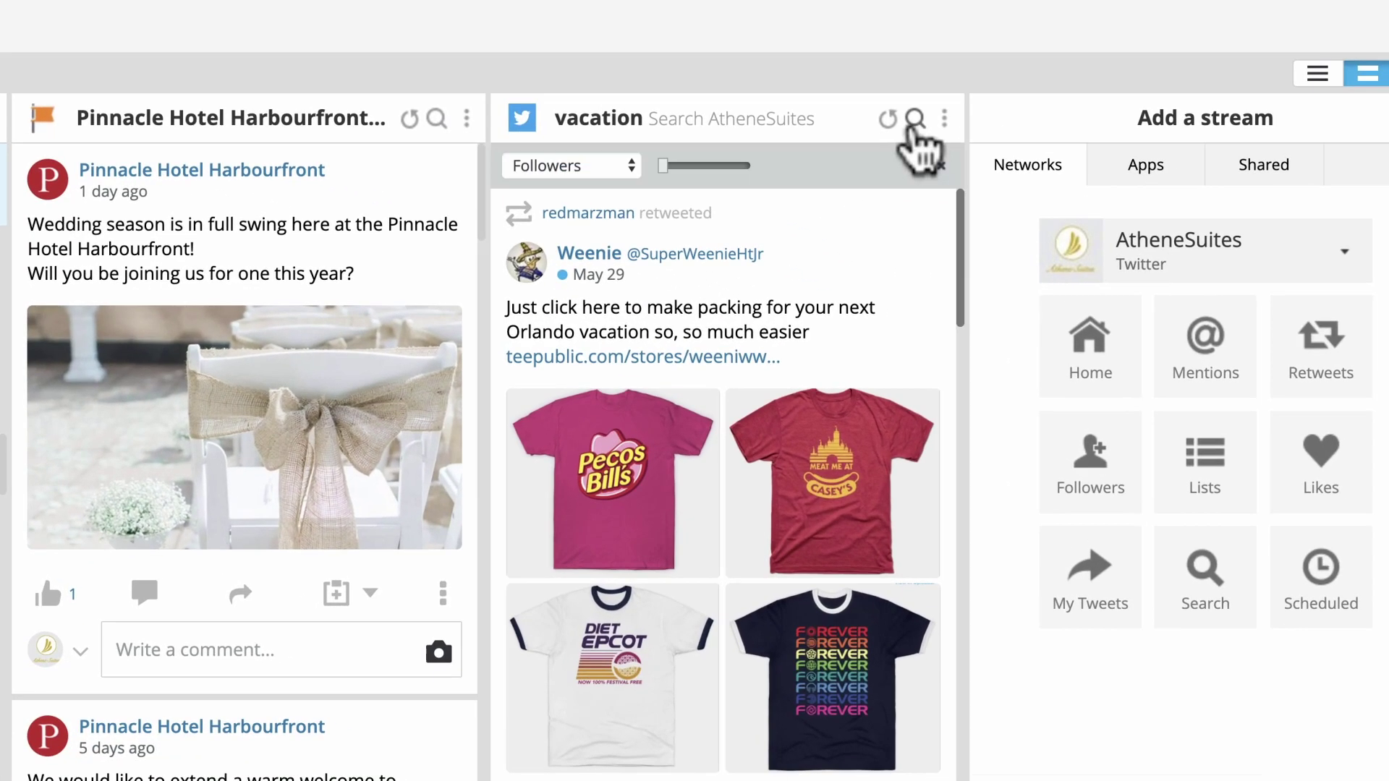
Filter the stream to show only tweets mentioning beach.
left_click_drag(664, 166, 701, 166)
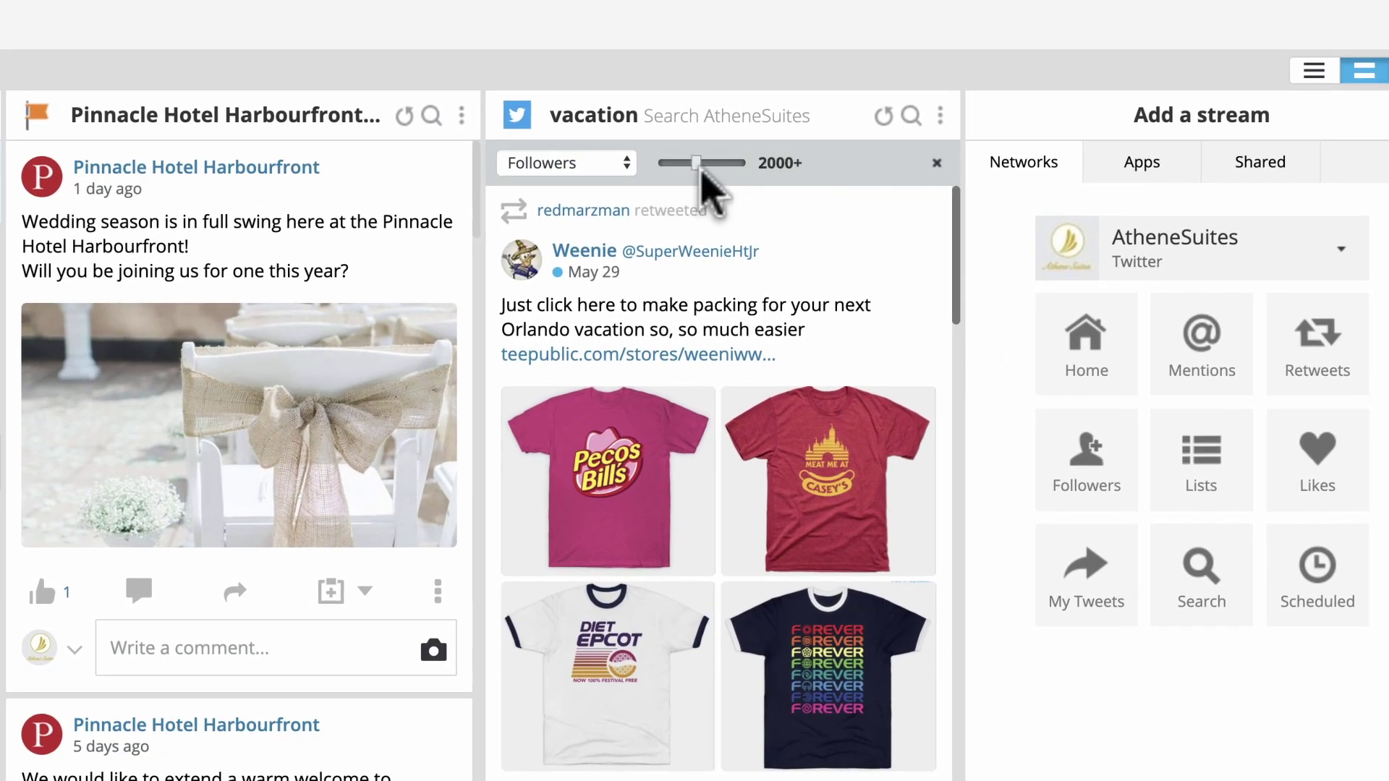
left_click(605, 163)
left_click(594, 141)
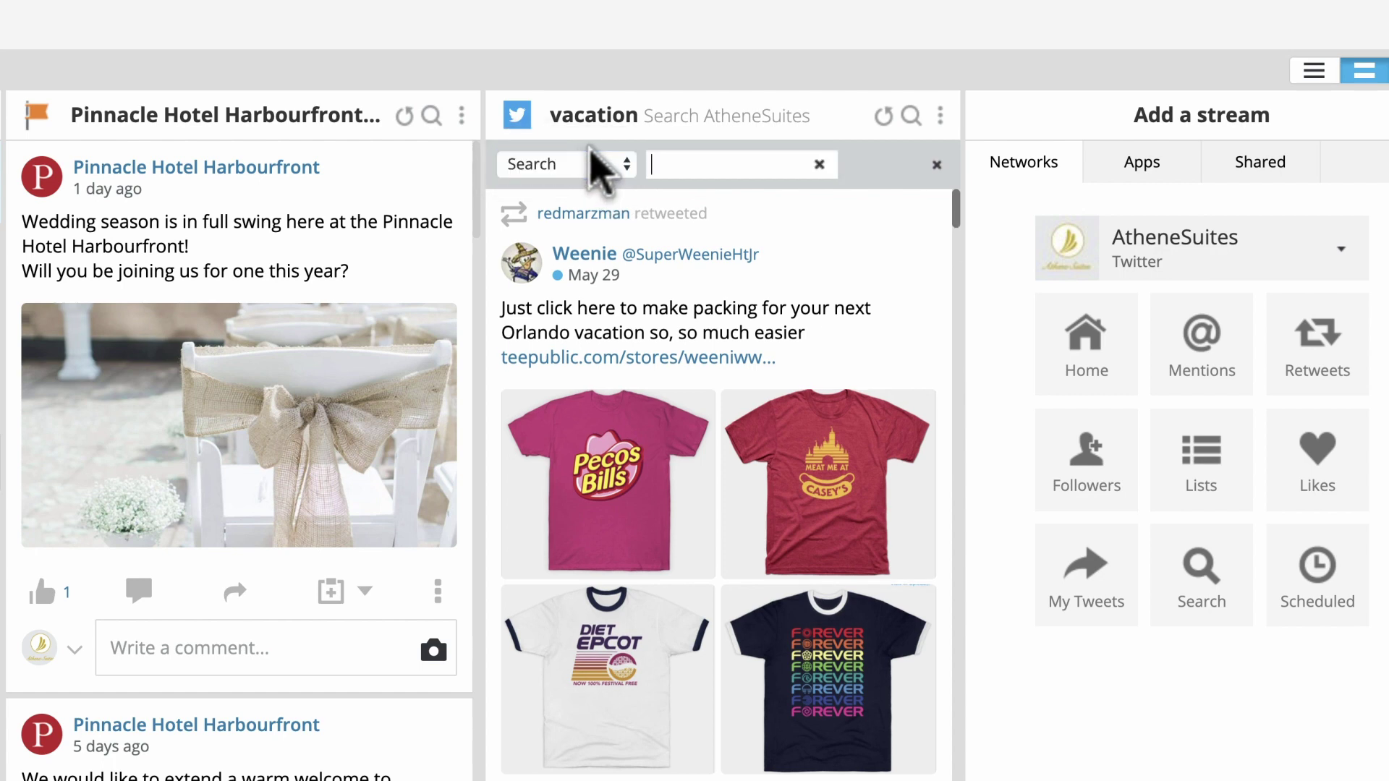
type("beach")
key("Return")
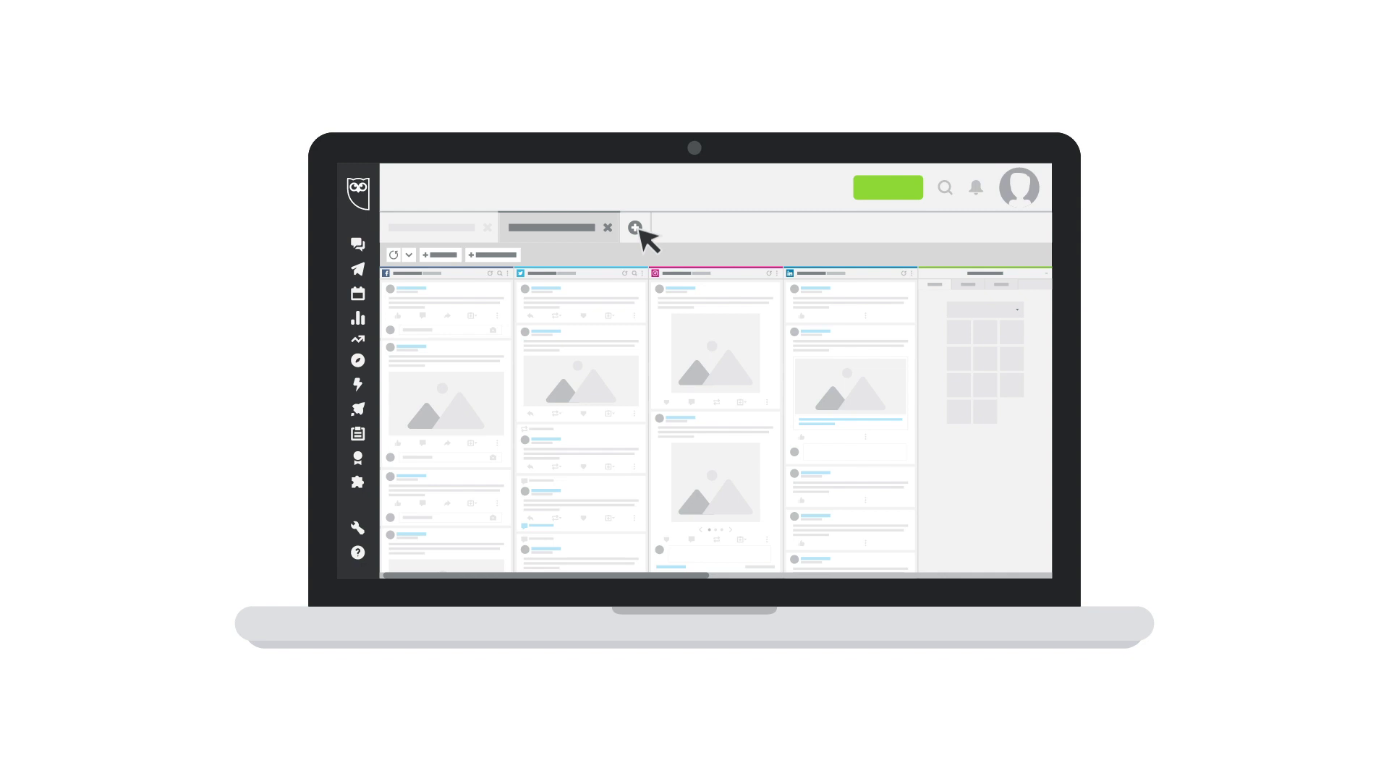
Add a new tab beside the LinkedIn tab for Twitter streams.
left_click(638, 230)
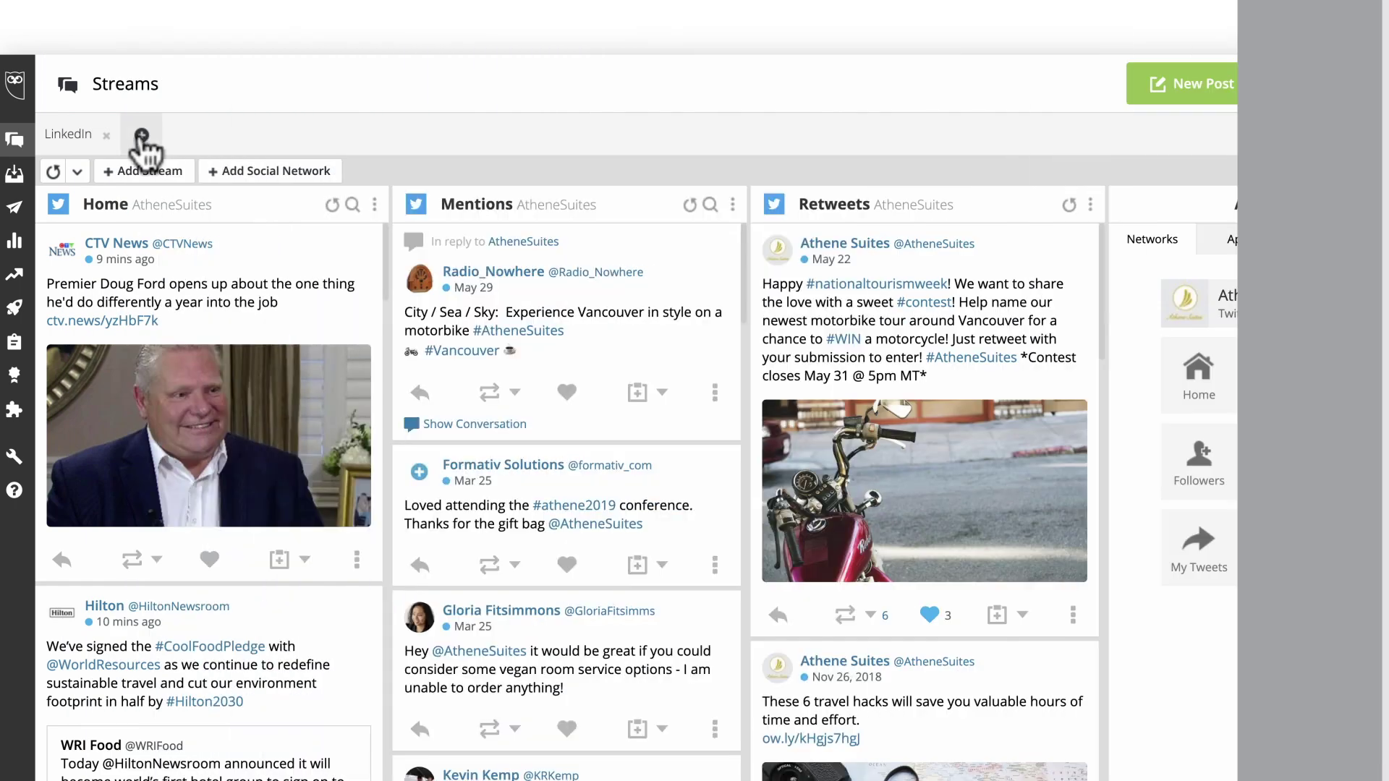
left_click(140, 136)
Name the new tab Twitter, add Home and Mentions streams, and list the hidden tabs.
type("Tw")
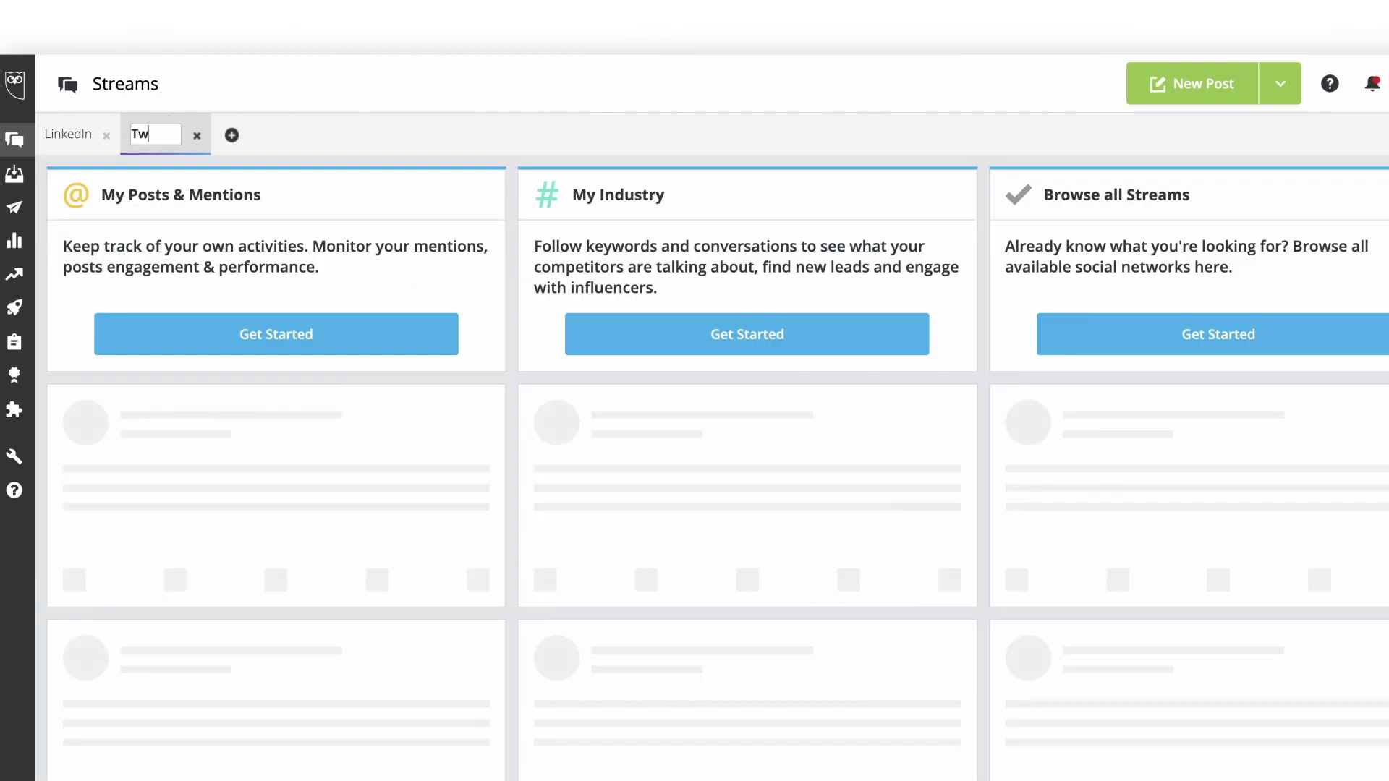
type("itter")
key("Return")
left_click(1072, 342)
left_click(269, 411)
left_click(900, 378)
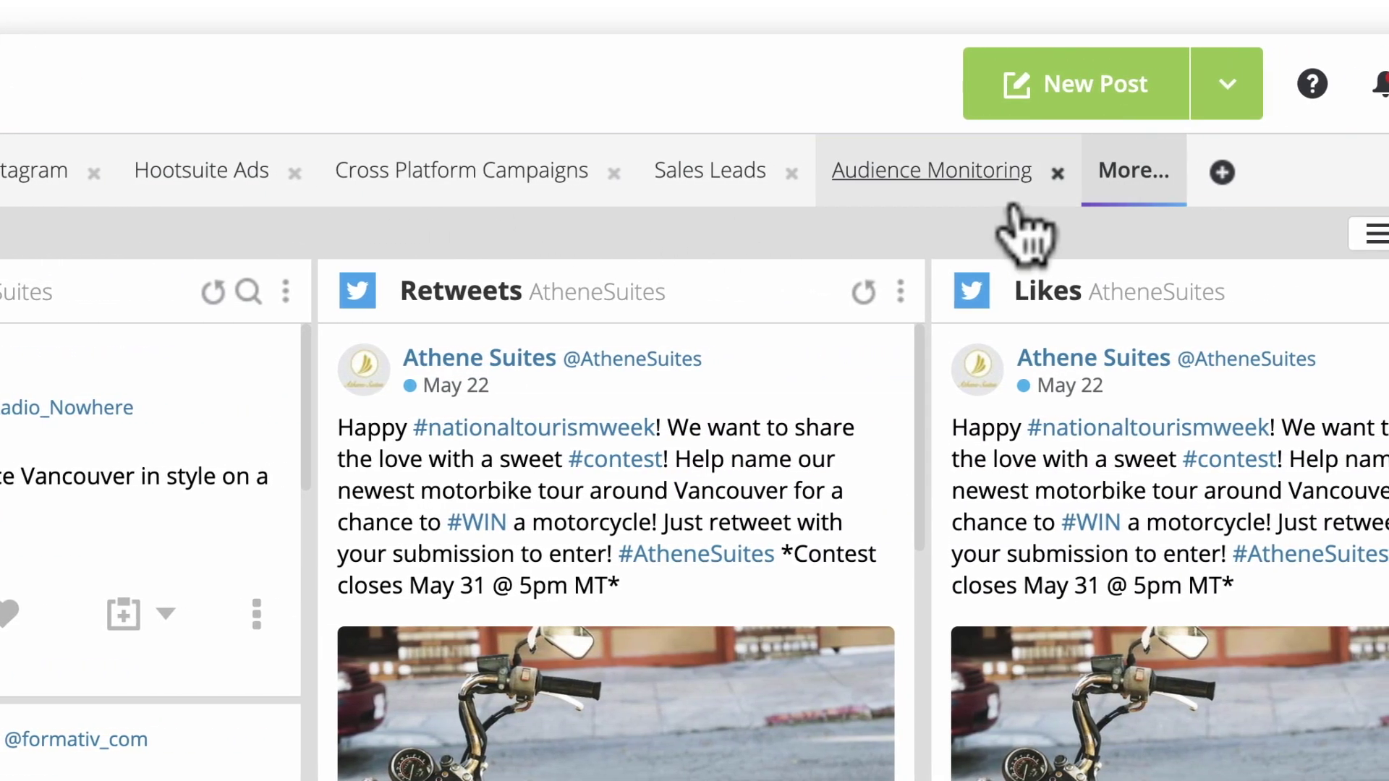
left_click(1302, 190)
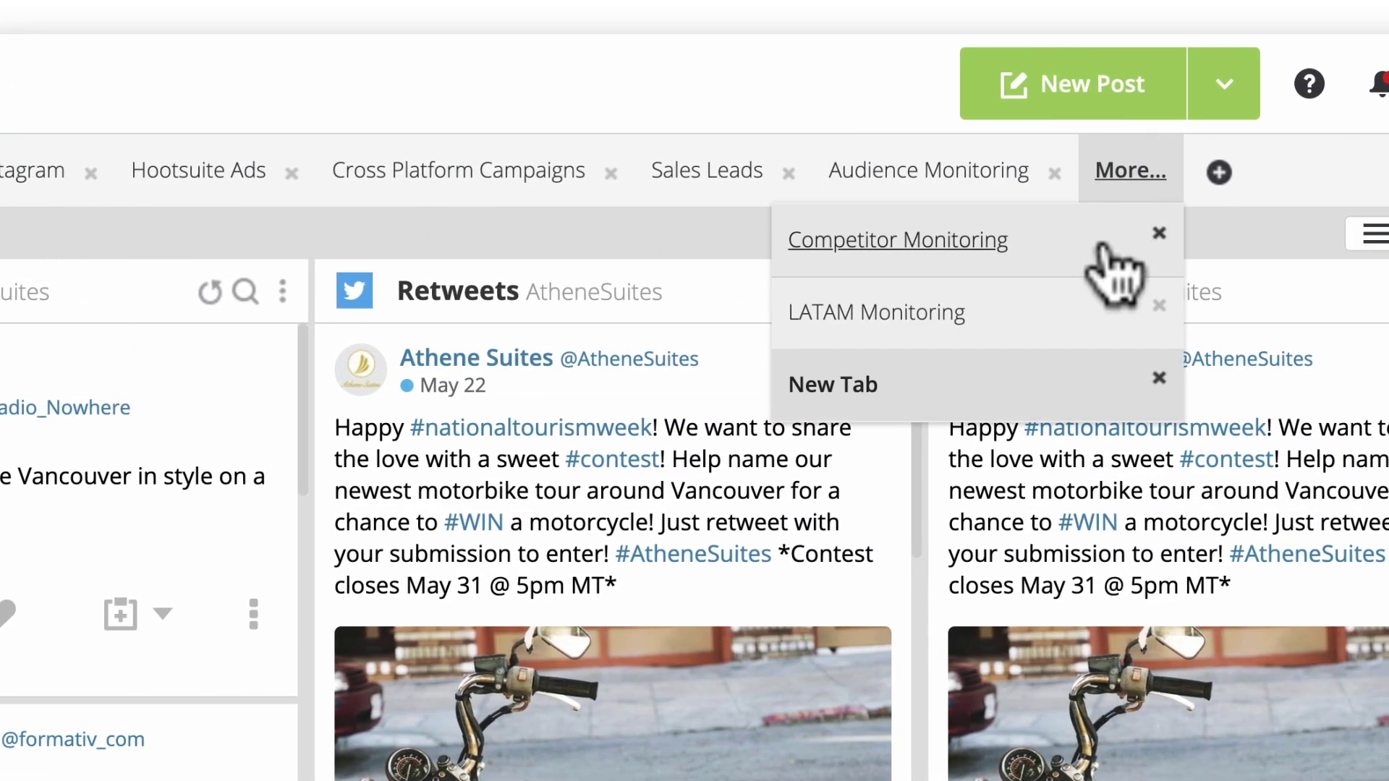